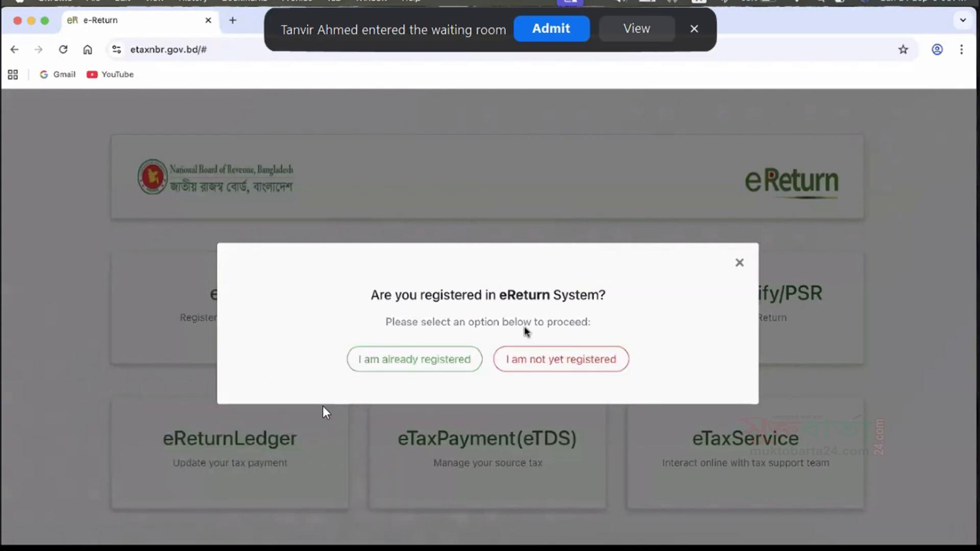
As an already registered taxpayer, fill in the TIN, account password and captcha, and submit the sign-in form.
left_click(439, 361)
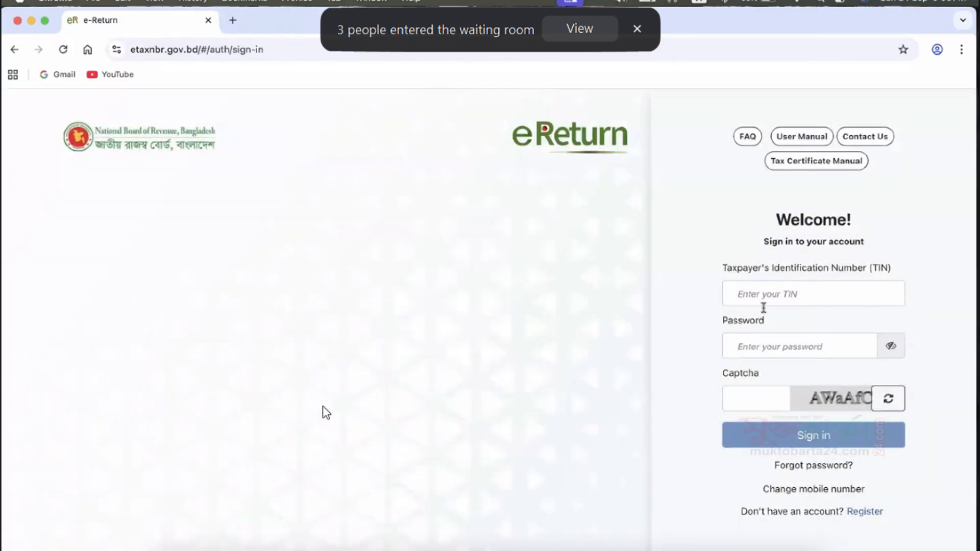
left_click(762, 349)
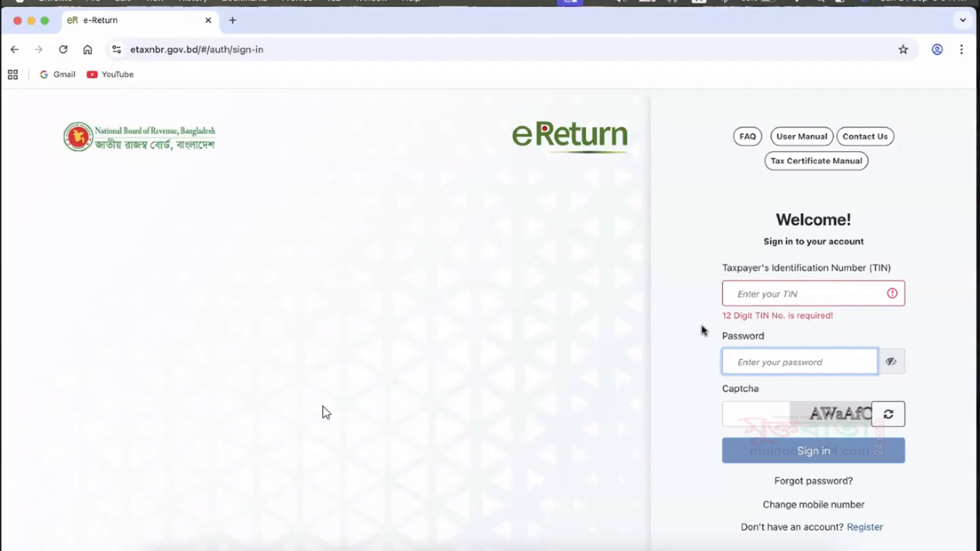
left_click(760, 298)
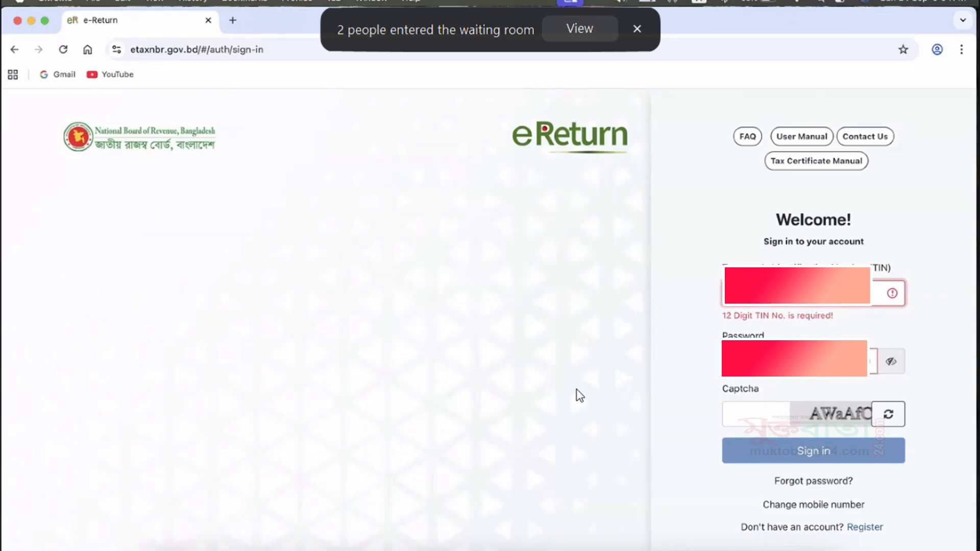
type("?")
key("Tab")
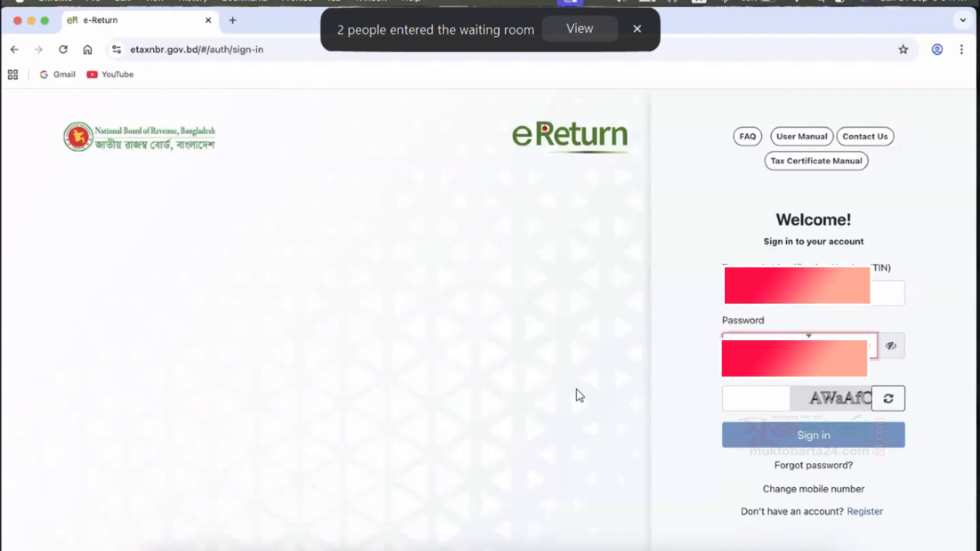
type("?")
key("Tab")
type("jAW")
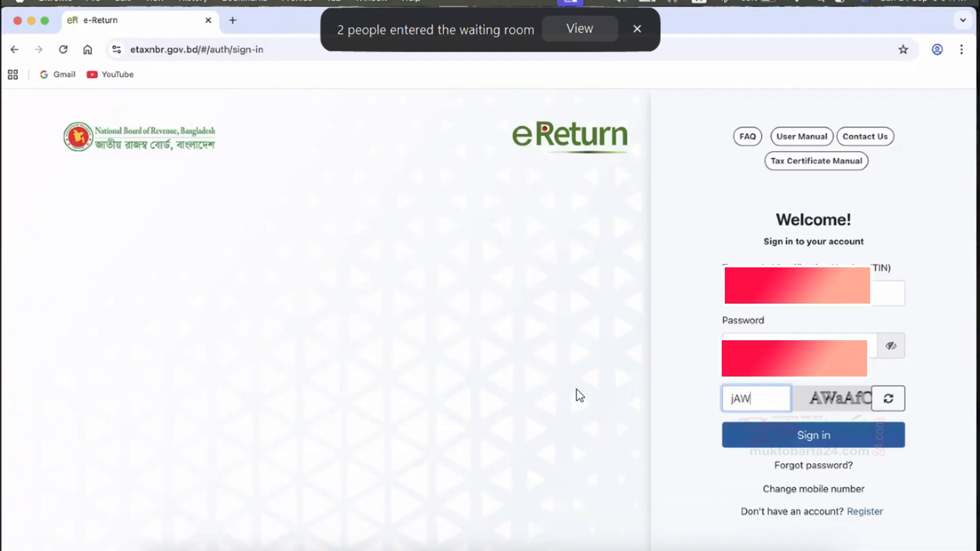
type("aAfC")
left_click(854, 441)
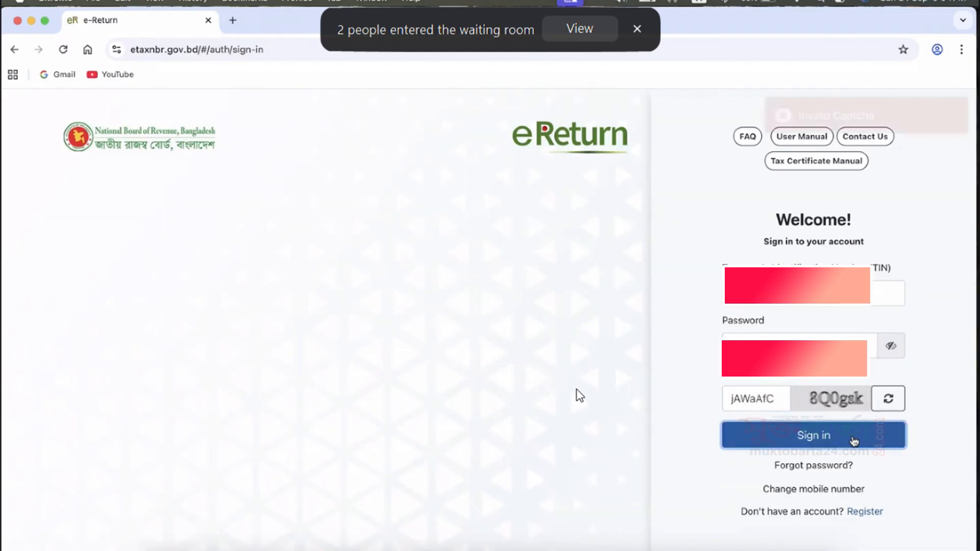
Replace the captcha entry with the newly displayed code and sign in.
left_click(765, 401)
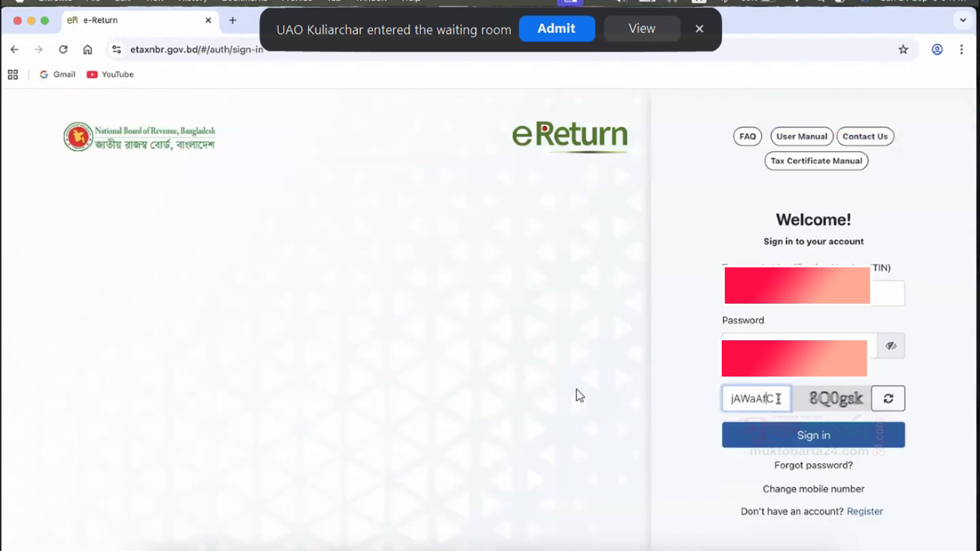
key("BackSpace")
key("BackSpace")
key("BackSpace")
key("BackSpace")
key("BackSpace")
key("BackSpace")
key("BackSpace")
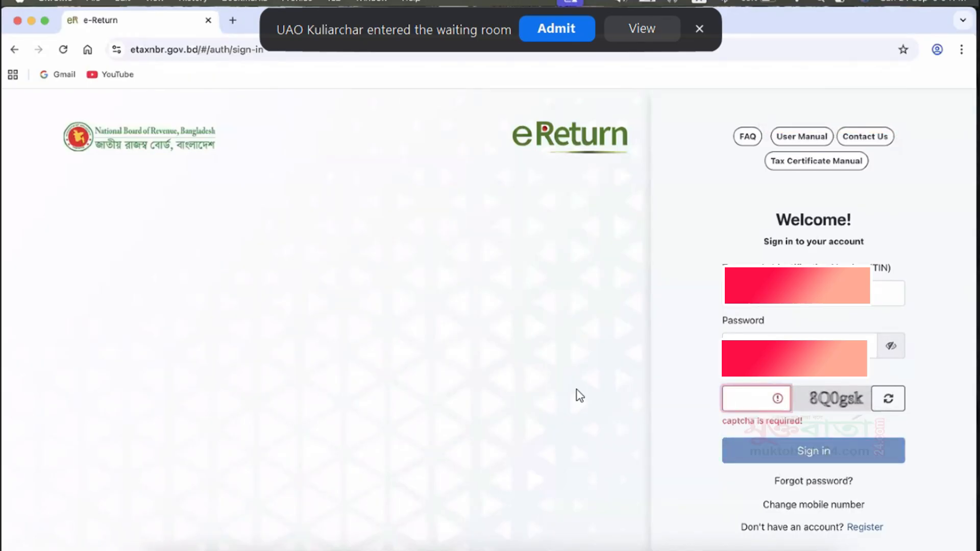
type("8Q")
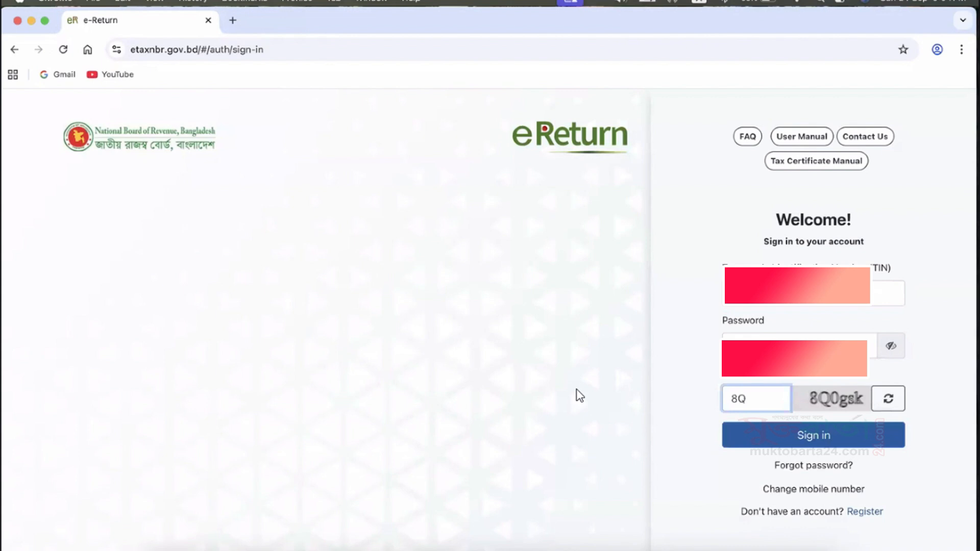
type("0gsk")
left_click(791, 438)
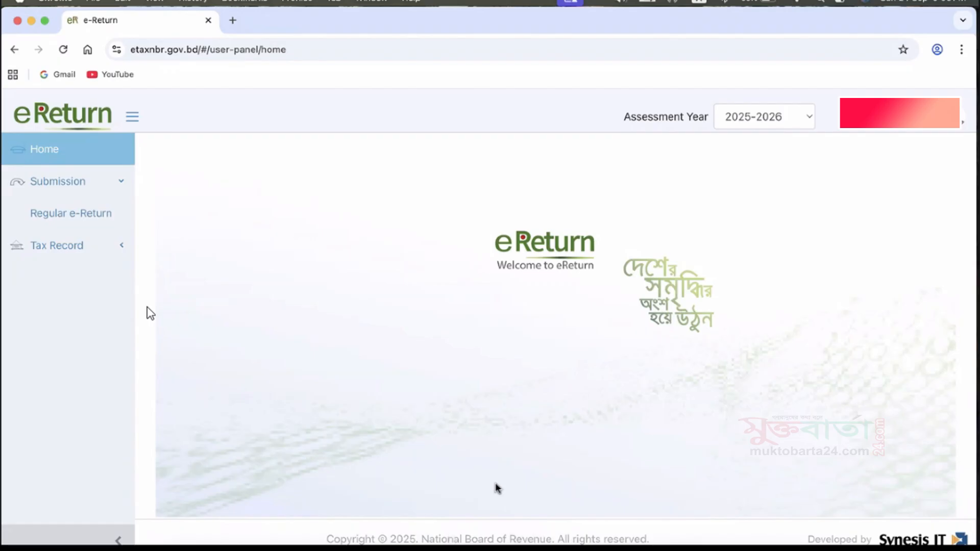
Select 2025-2026 as the assessment year and look over the account options.
left_click(807, 120)
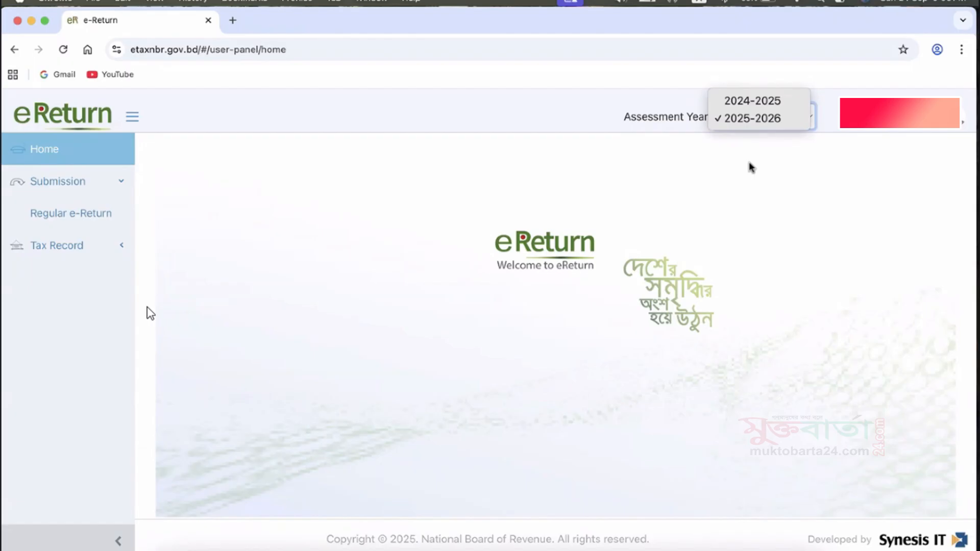
left_click(742, 120)
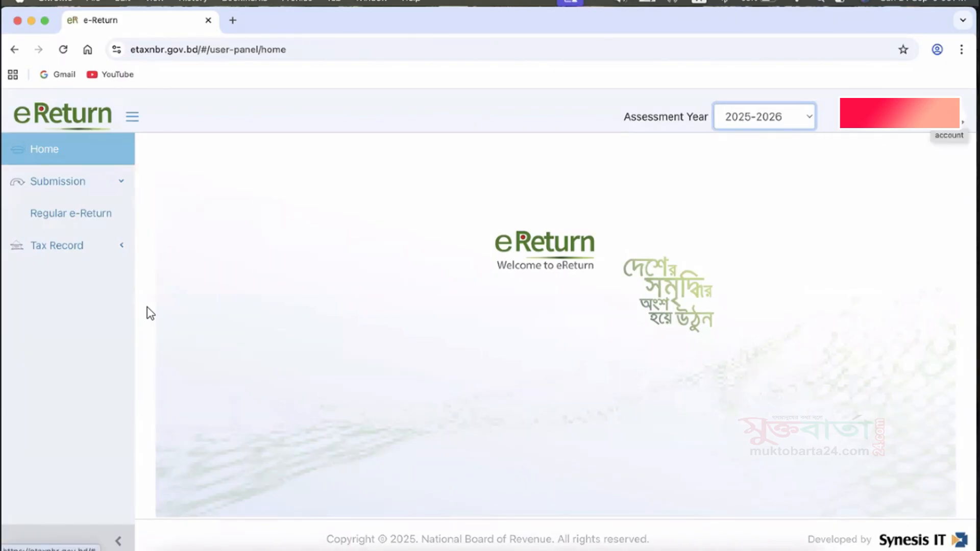
left_click(962, 121)
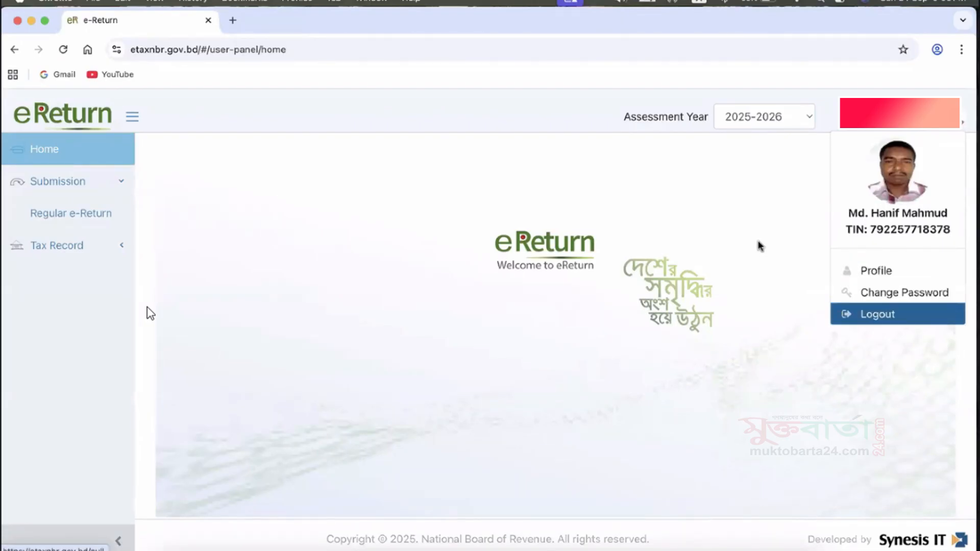
left_click(696, 234)
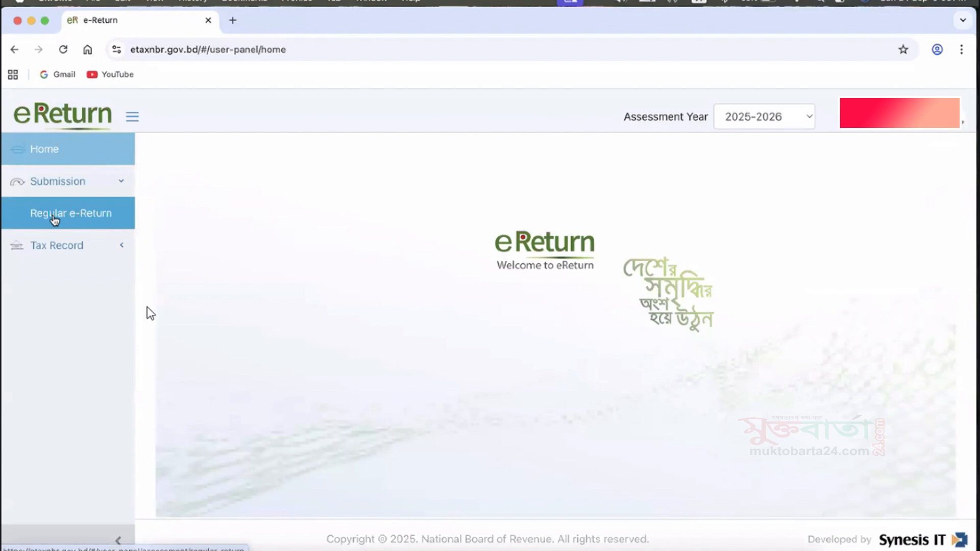
Expand the Tax Record entries and open the Regular e-Return submission form.
left_click(55, 246)
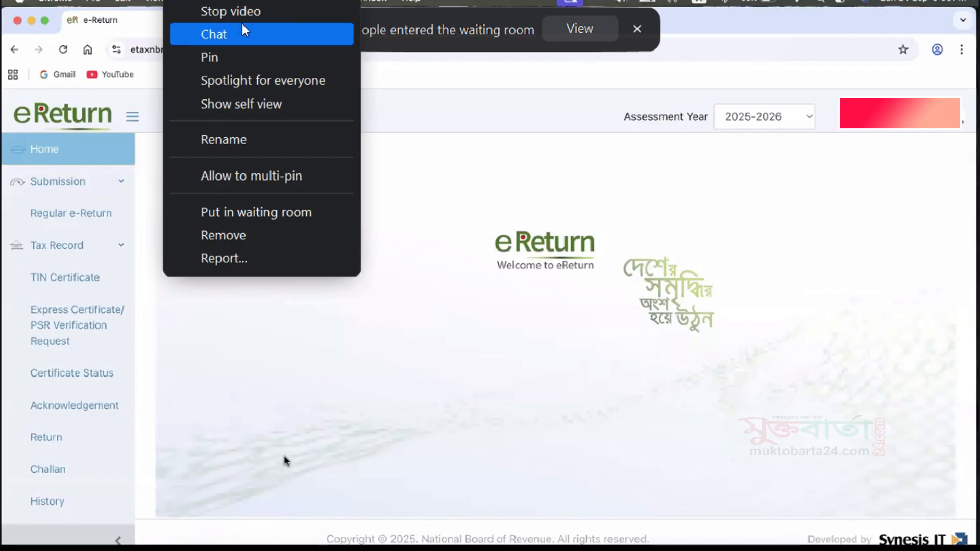
left_click(241, 15)
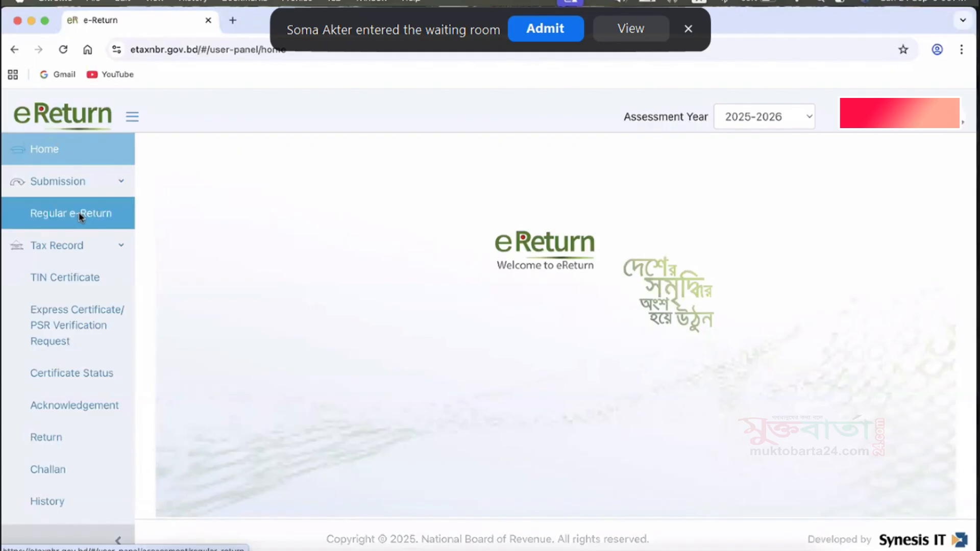
left_click(79, 212)
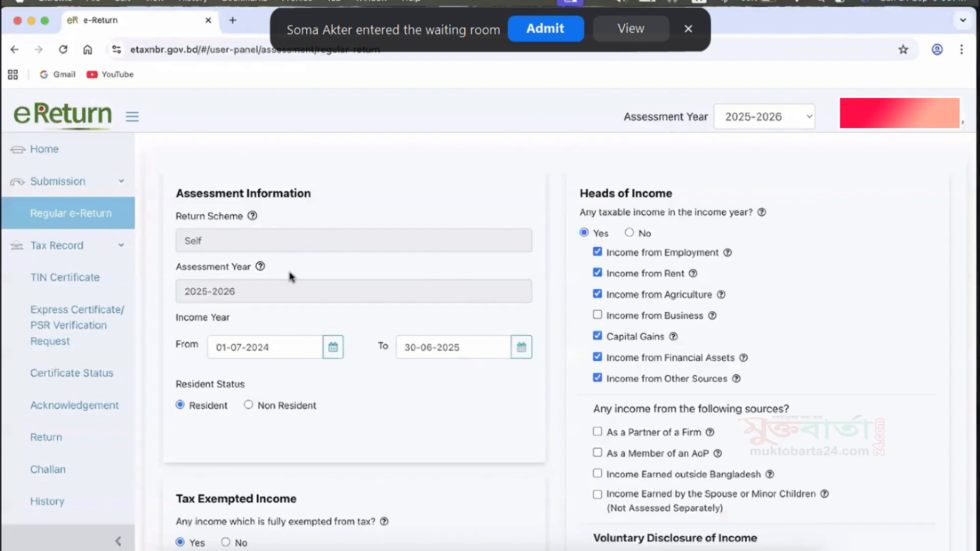
Examine the return scheme, assessment year, income year, resident status and tax exempted income sections of the return form.
scroll(290, 276, "down", 2)
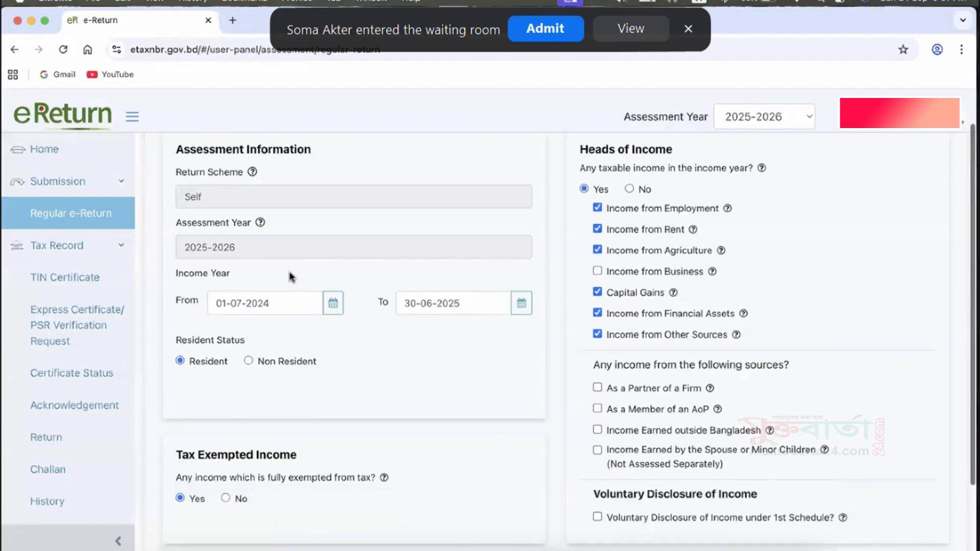
scroll(289, 276, "down", 1)
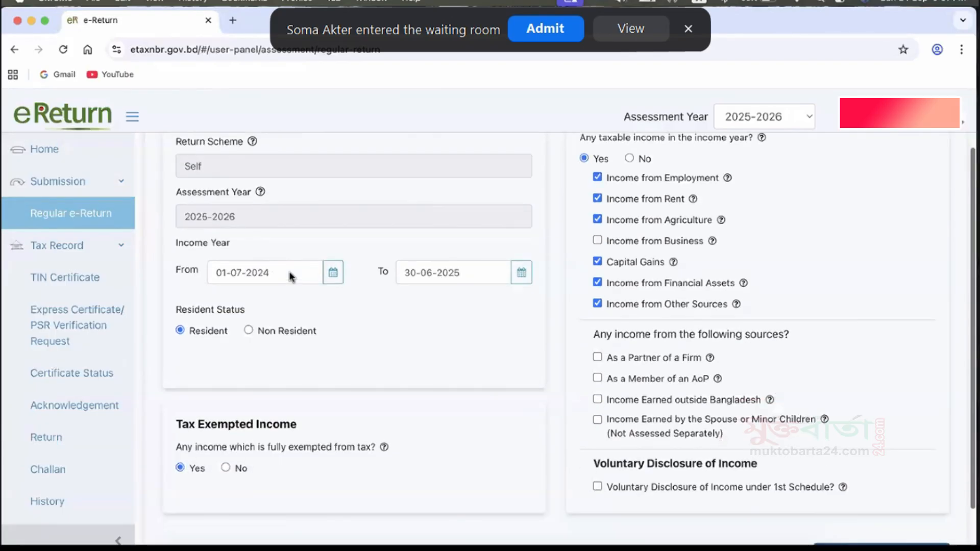
scroll(290, 276, "up", 2)
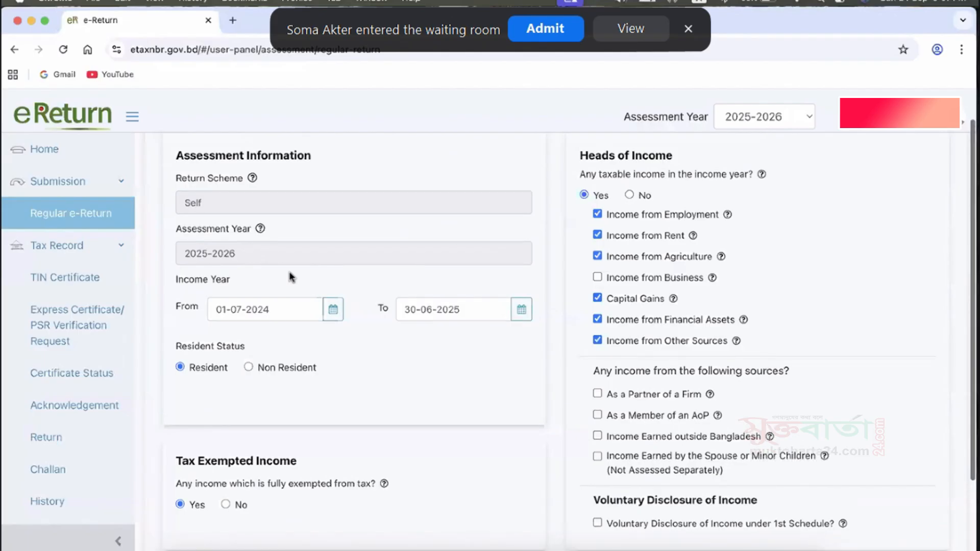
scroll(290, 276, "down", 1)
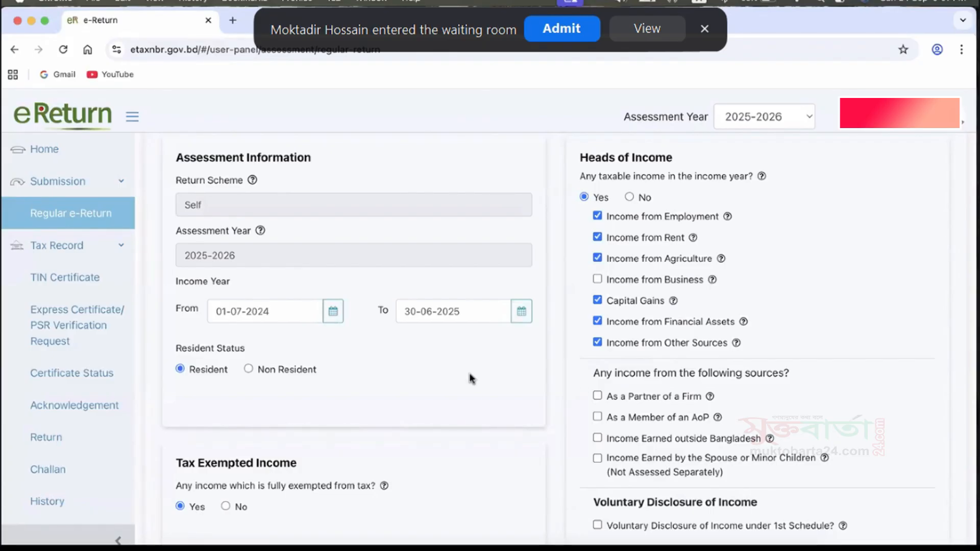
left_click(227, 208)
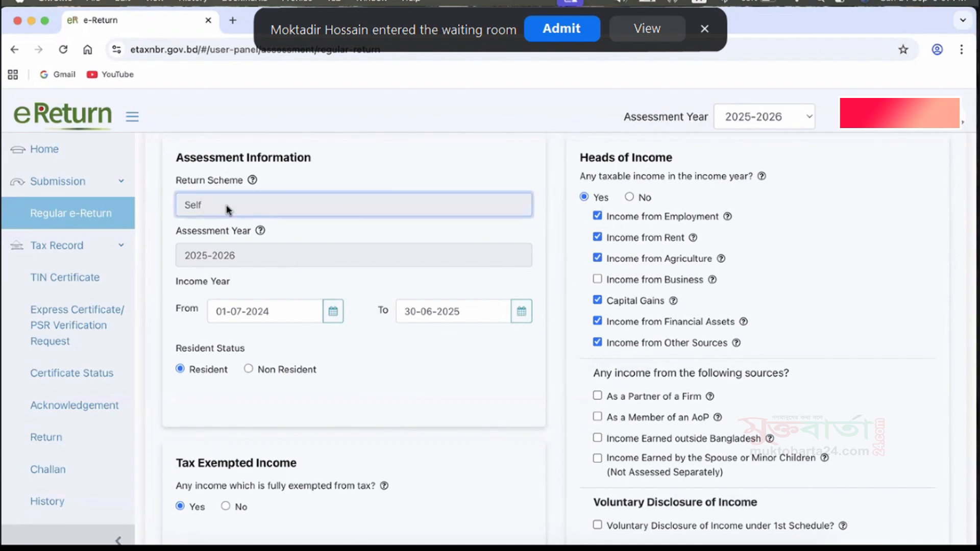
left_click(348, 174)
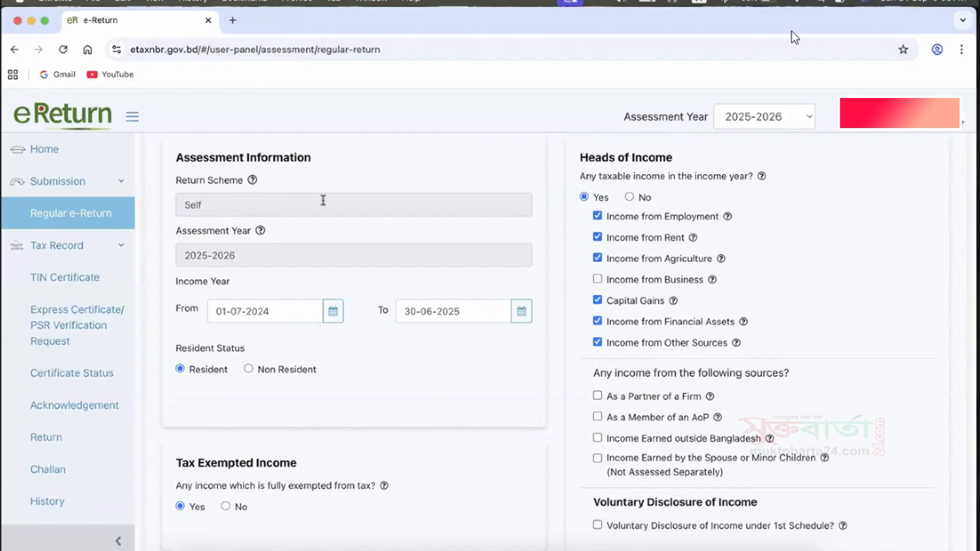
left_click(276, 254)
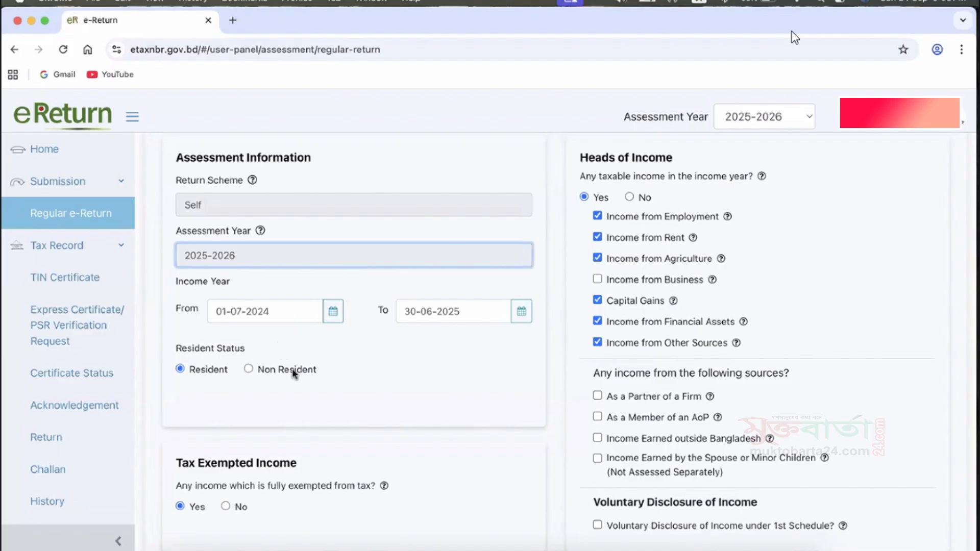
scroll(307, 390, "down", 2)
scroll(306, 390, "down", 2)
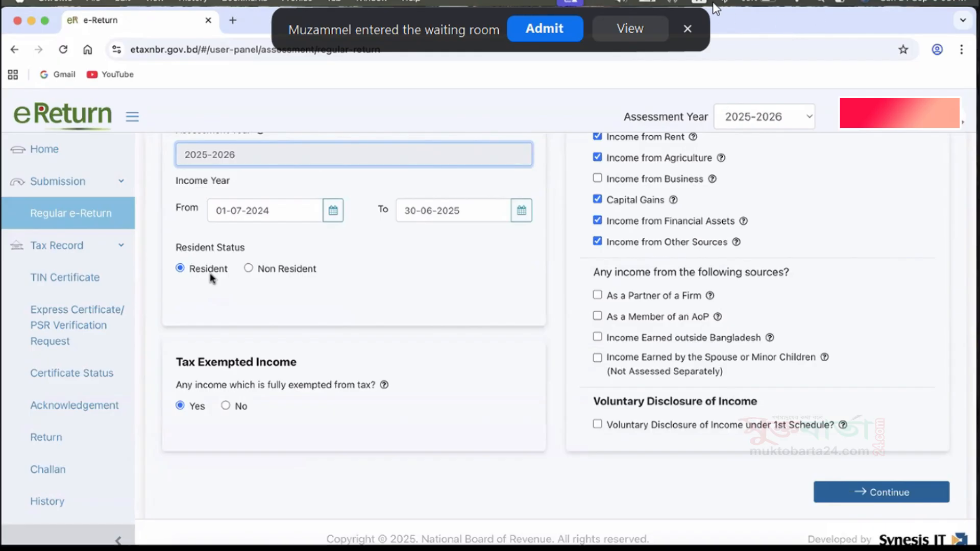
Admit the waiting participant to the meeting.
left_click(552, 29)
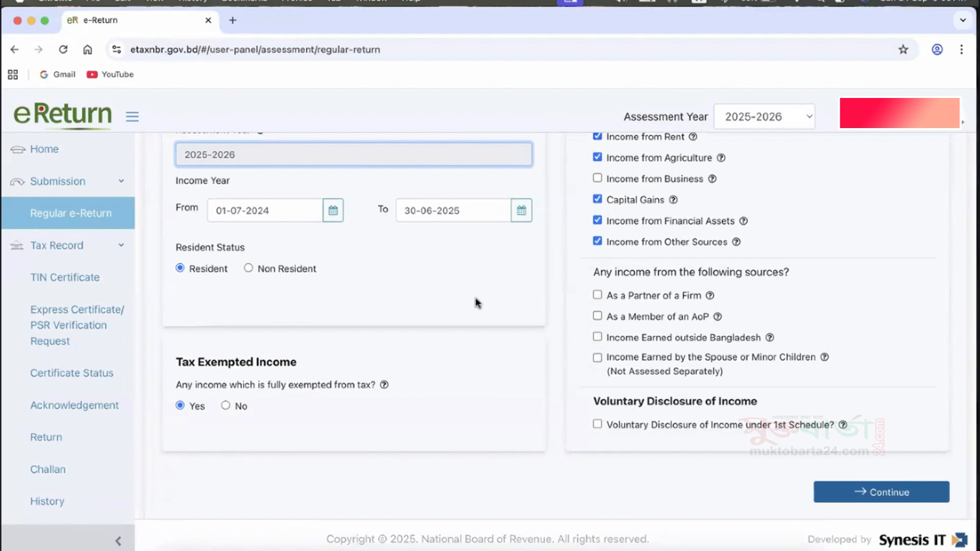
Go through the heads of income and mark income received as a partner of a firm.
scroll(477, 303, "up", 3)
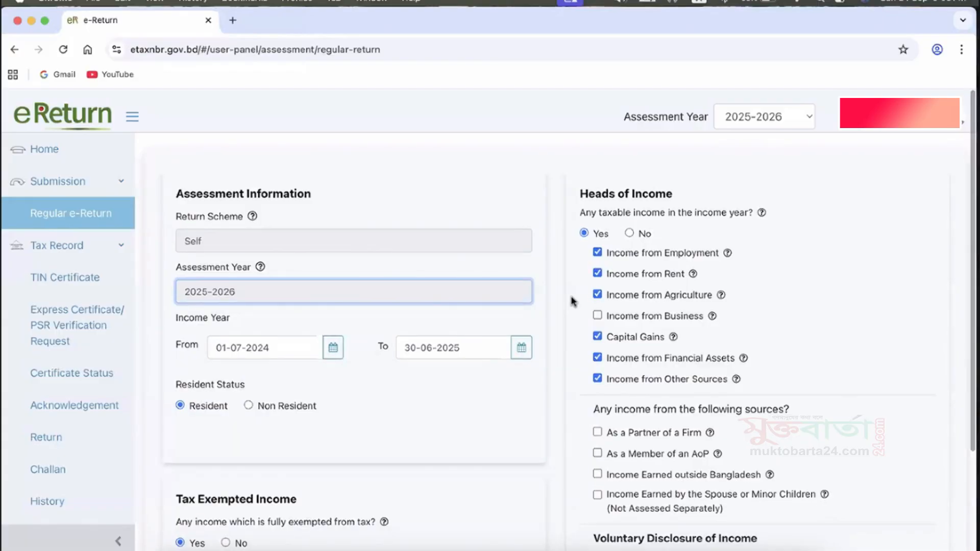
scroll(572, 301, "down", 1)
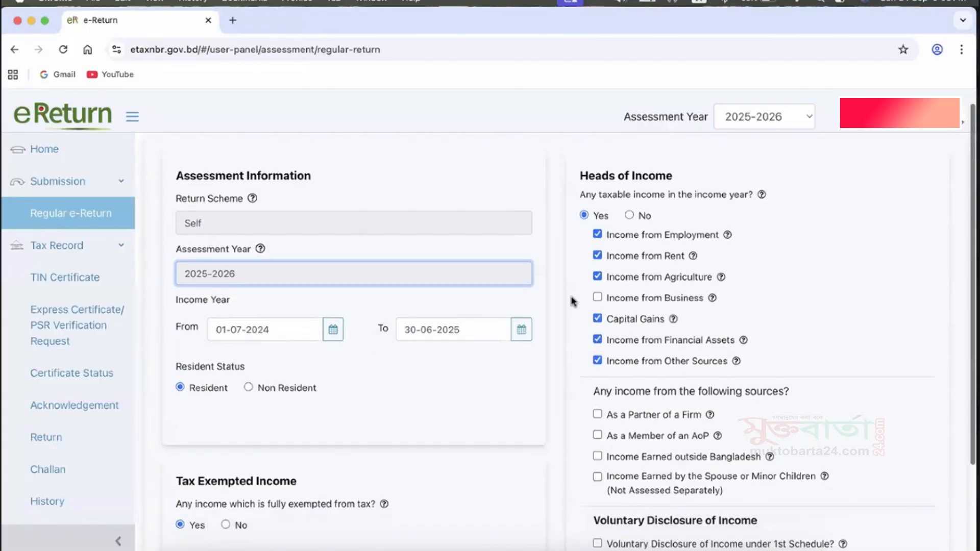
scroll(571, 301, "down", 1)
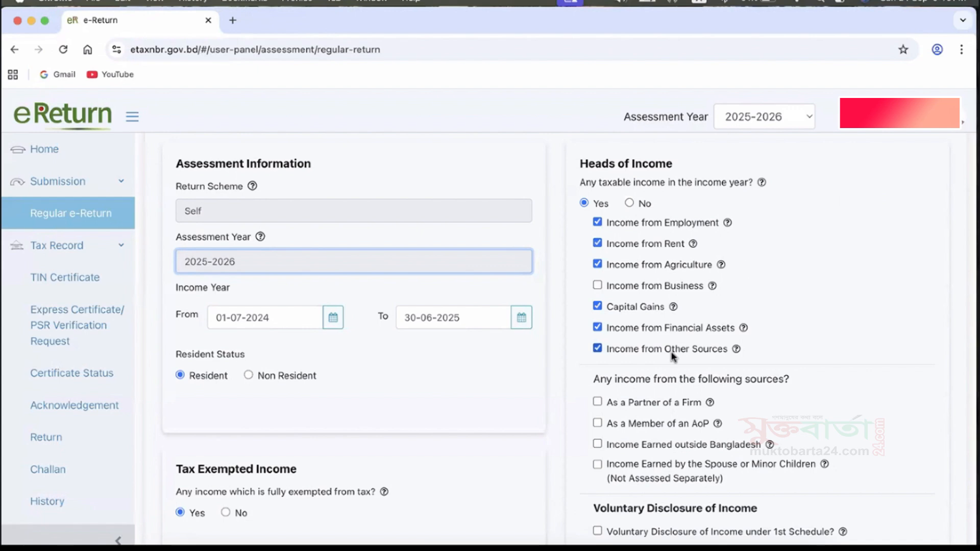
scroll(672, 354, "down", 3)
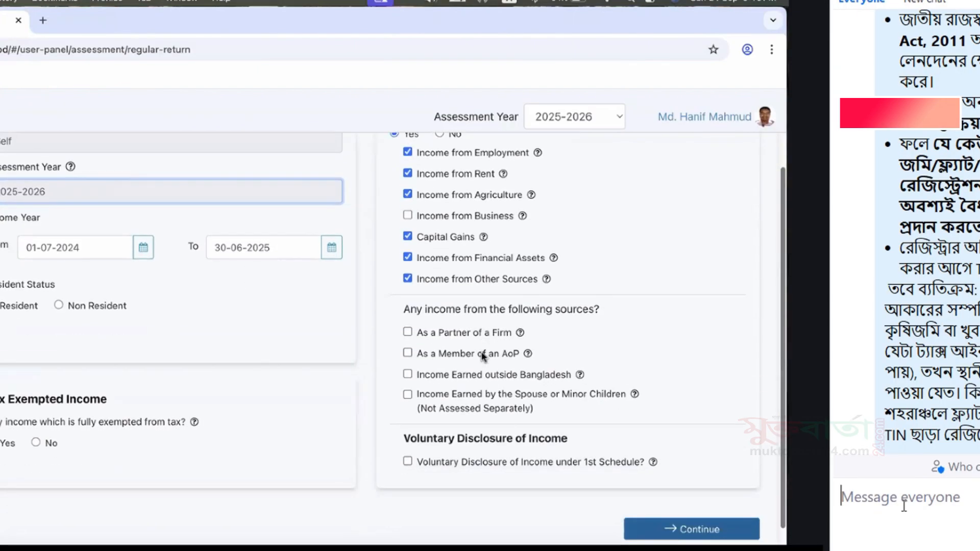
scroll(482, 353, "down", 1)
type("ঞসগেমড")
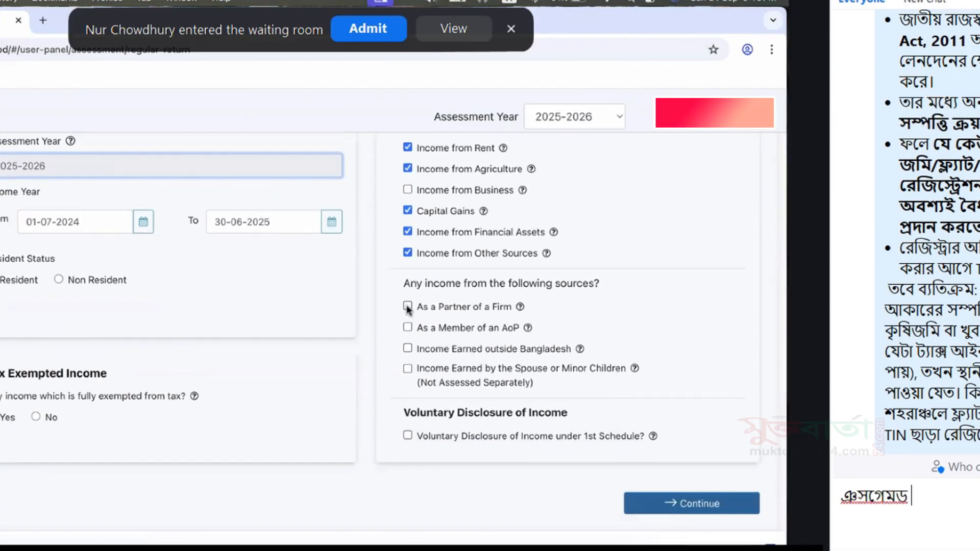
left_click(407, 307)
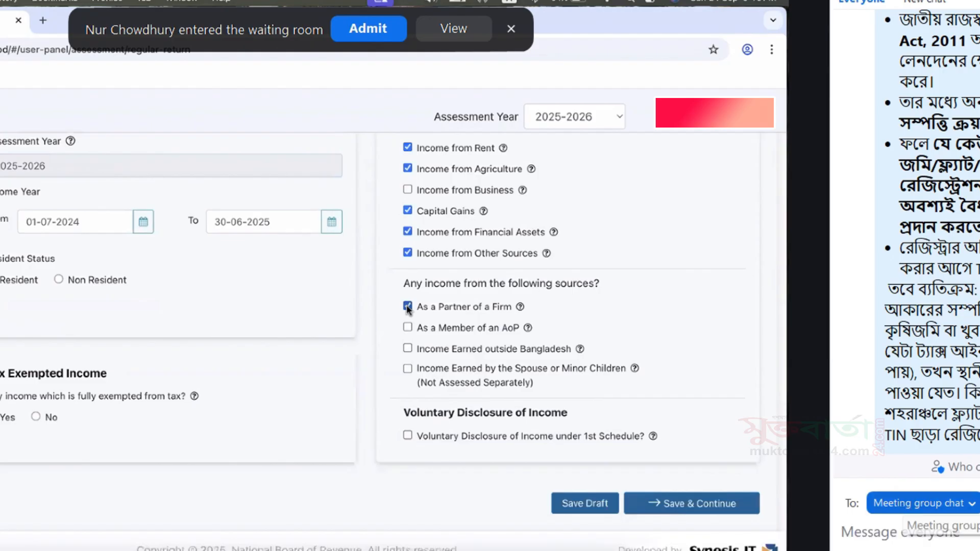
Post the message "Income from Business" to everyone in the meeting group chat.
type("Inco")
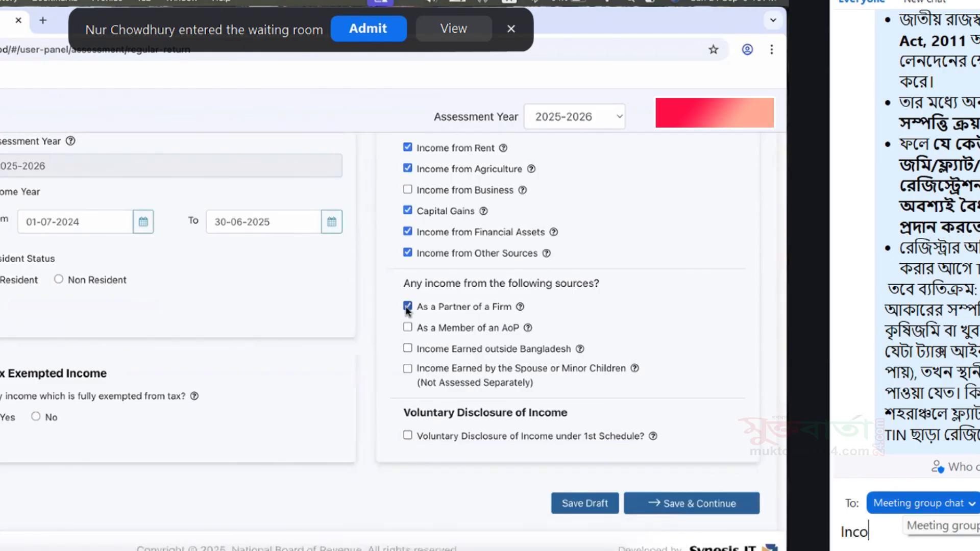
type("me from ")
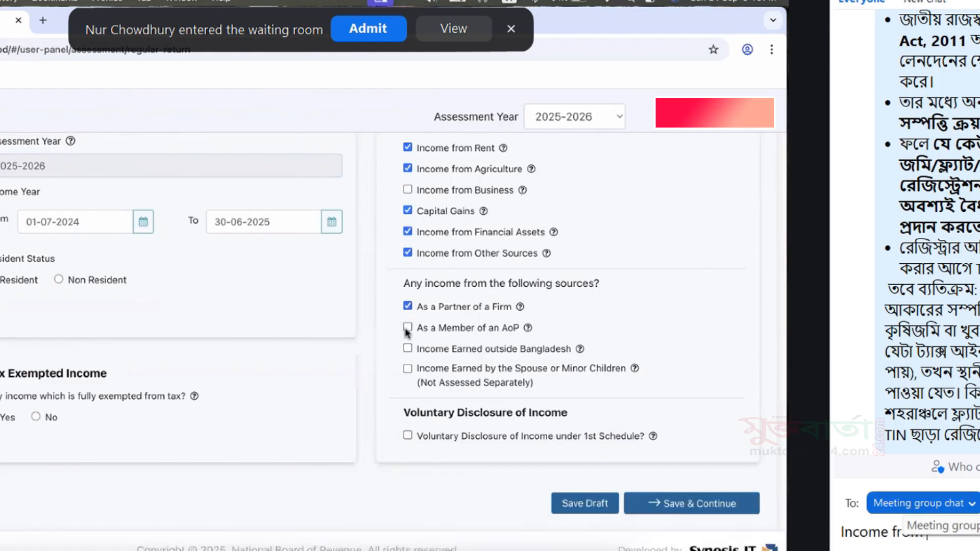
type("Bu")
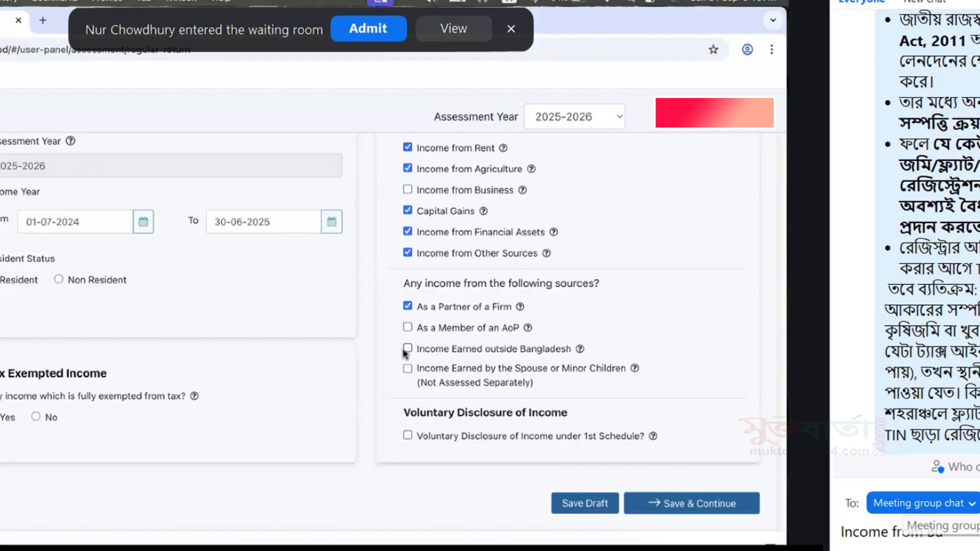
type("sines")
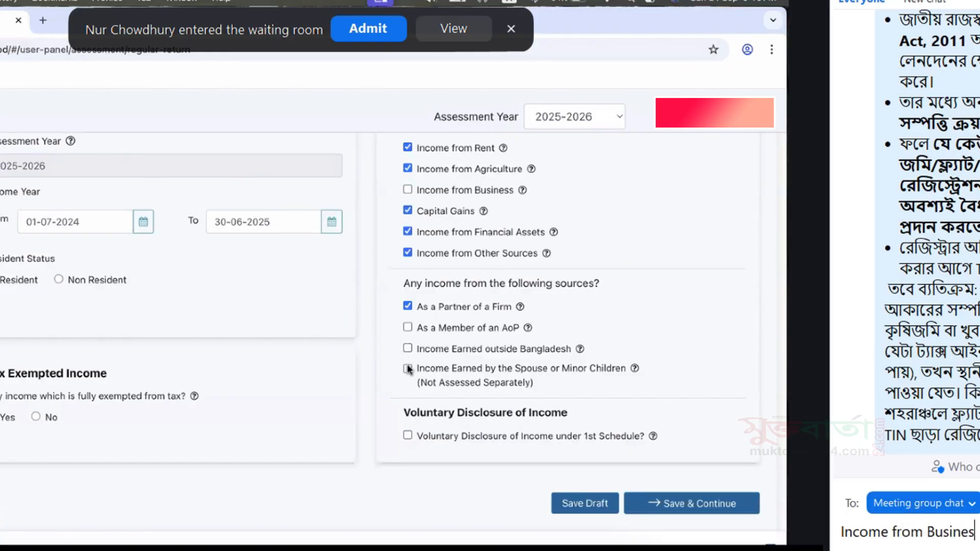
type("s")
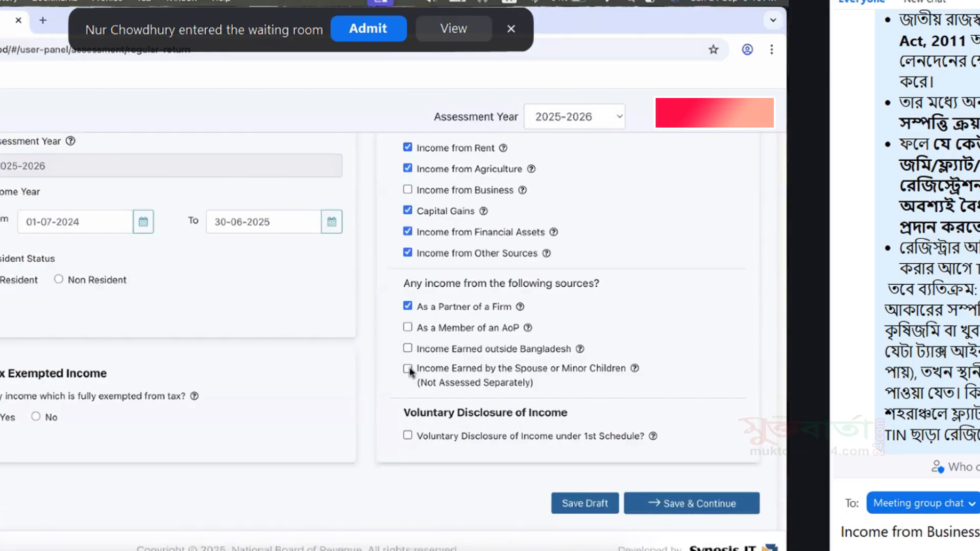
left_click(410, 370)
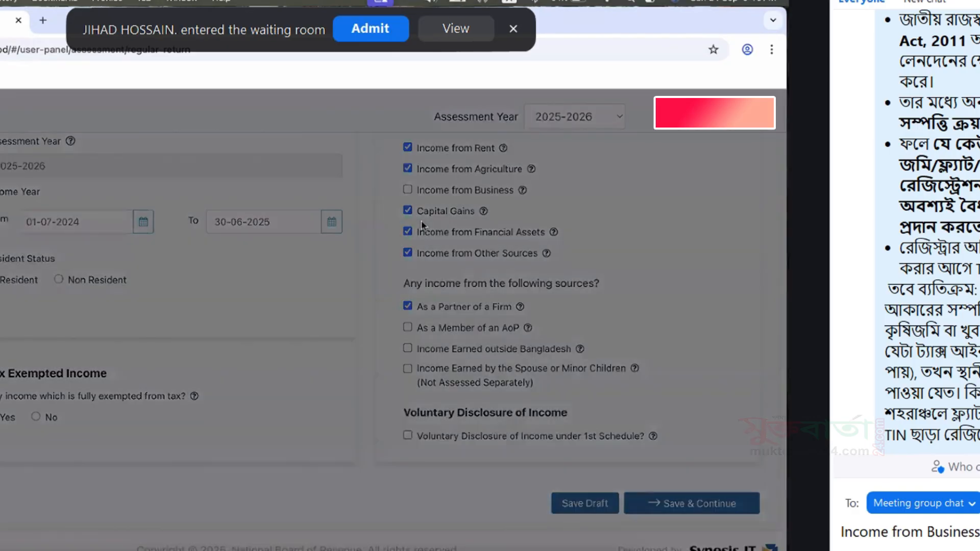
key("Return")
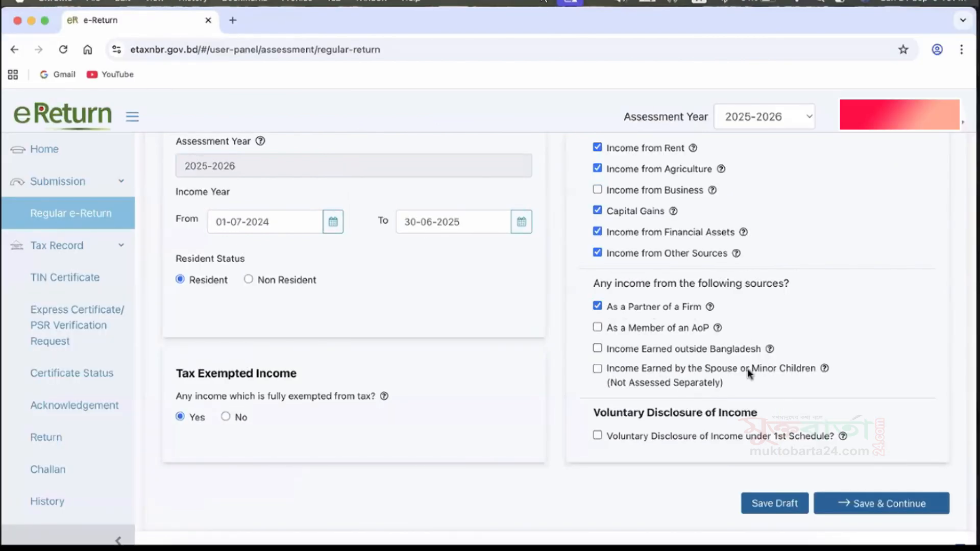
Save the assessment and heads of income details and continue to the Additional Information page.
left_click(861, 504)
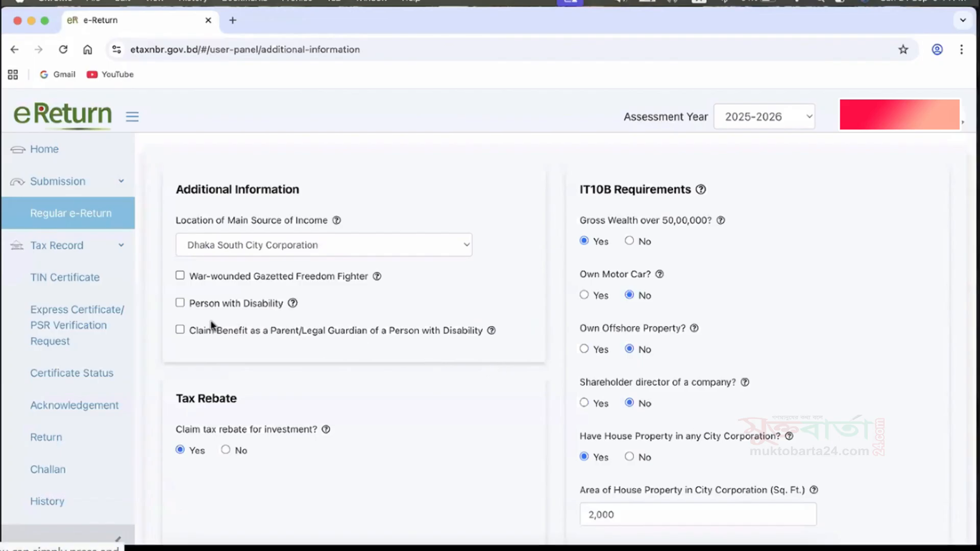
scroll(466, 352, "down", 1)
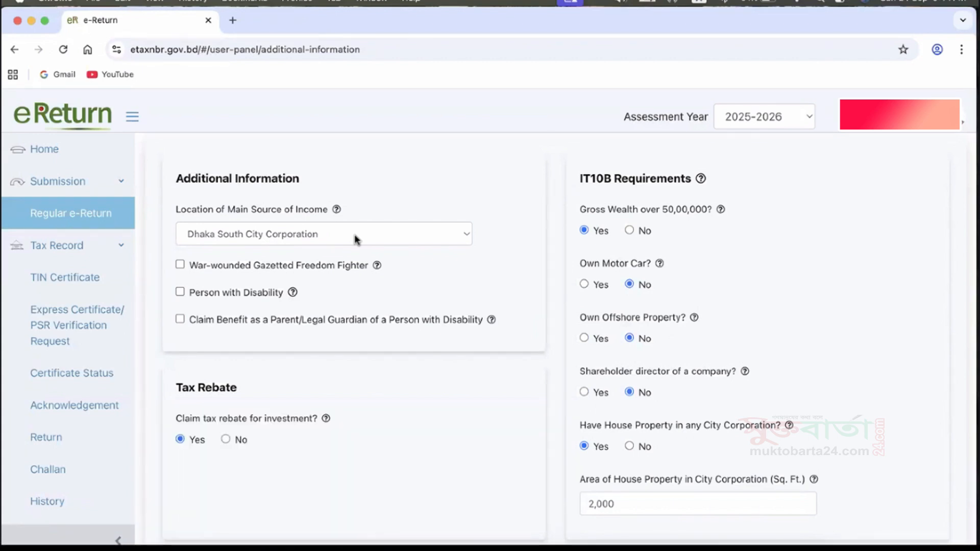
Toggle the hand gesture recognition option in the meeting's reaction settings.
left_click(555, 549)
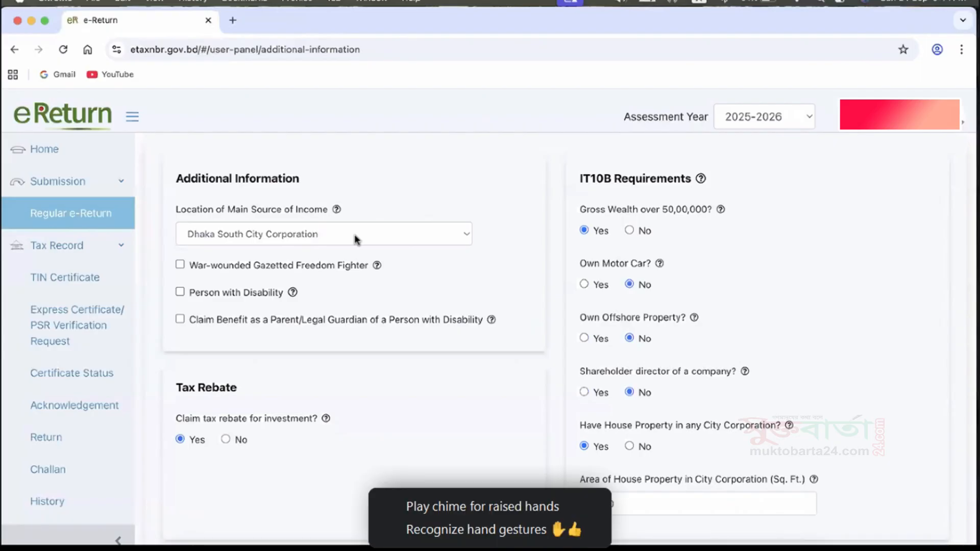
left_click(542, 531)
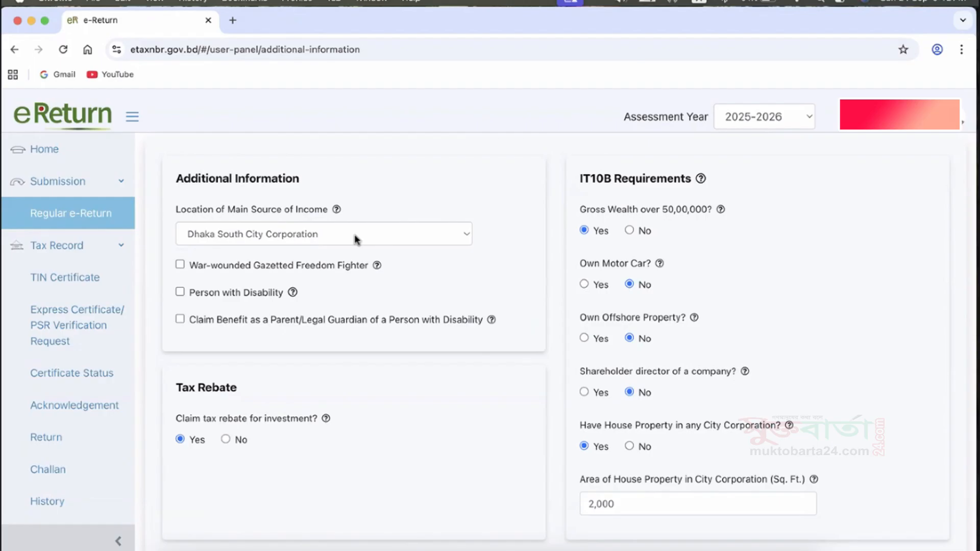
Choose Dhaka South City Corporation as the location of the main source of income.
left_click(356, 239)
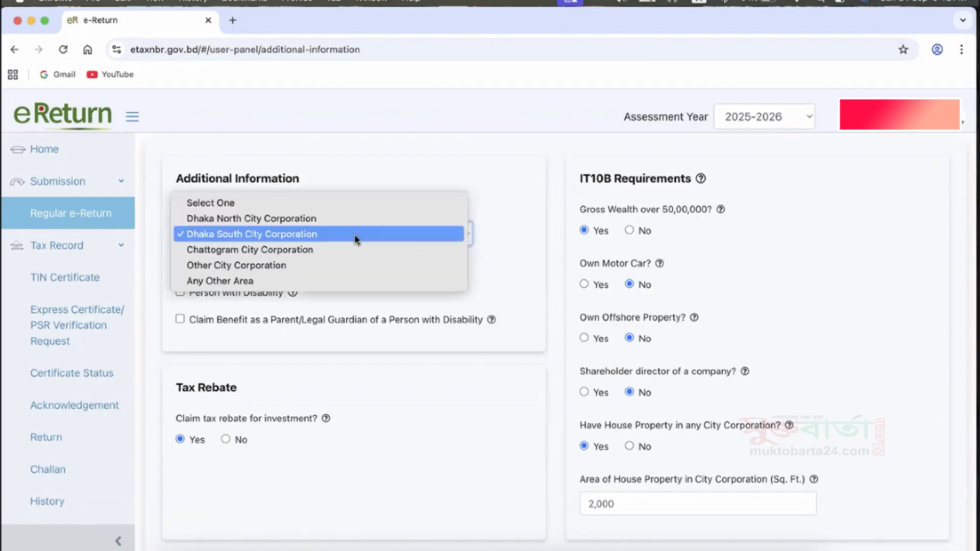
left_click(296, 235)
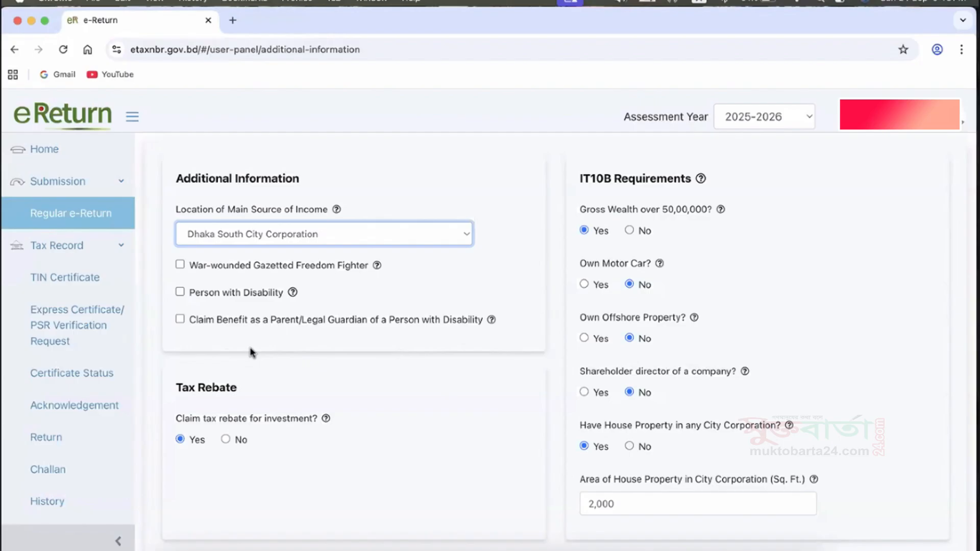
Try No for gross wealth over 50,00,000 in the IT10B requirements and set the answer back to Yes.
scroll(250, 347, "down", 1)
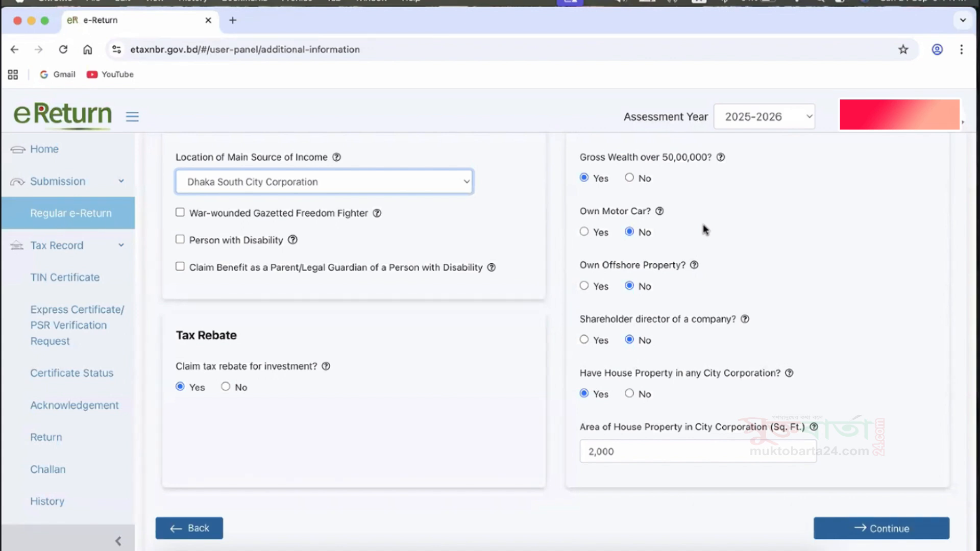
left_click(629, 178)
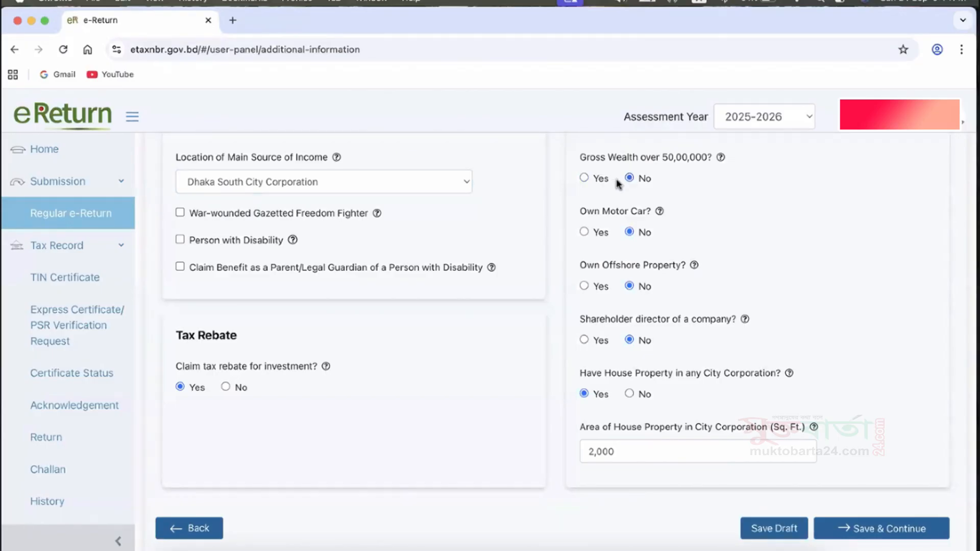
left_click(585, 178)
scroll(697, 335, "down", 2)
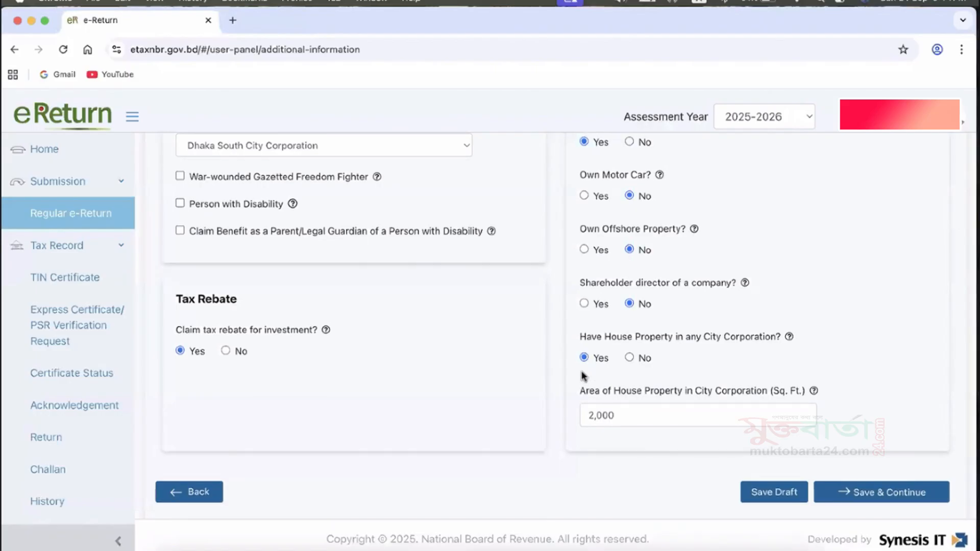
Check the city corporation house property area, save the additional information and continue to the next part of the return.
left_click(624, 415)
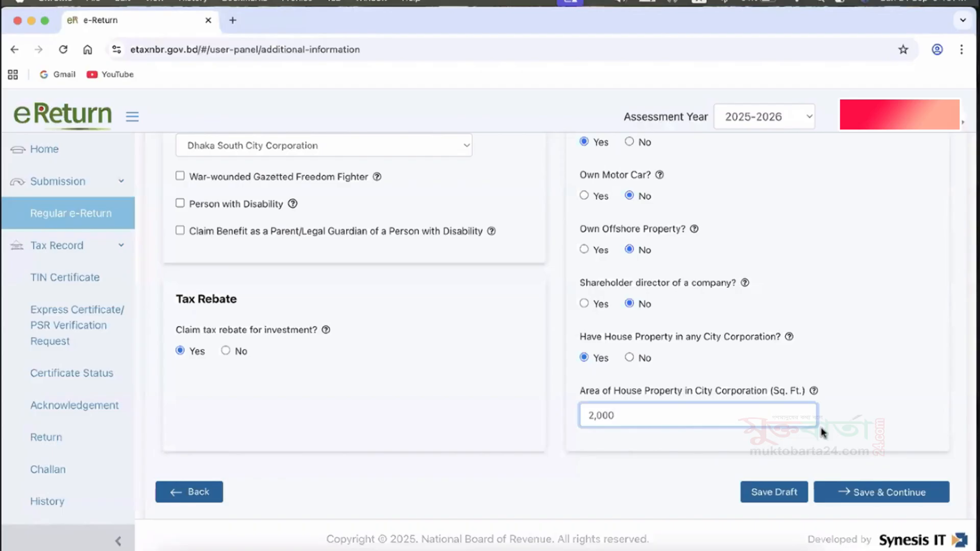
left_click(866, 493)
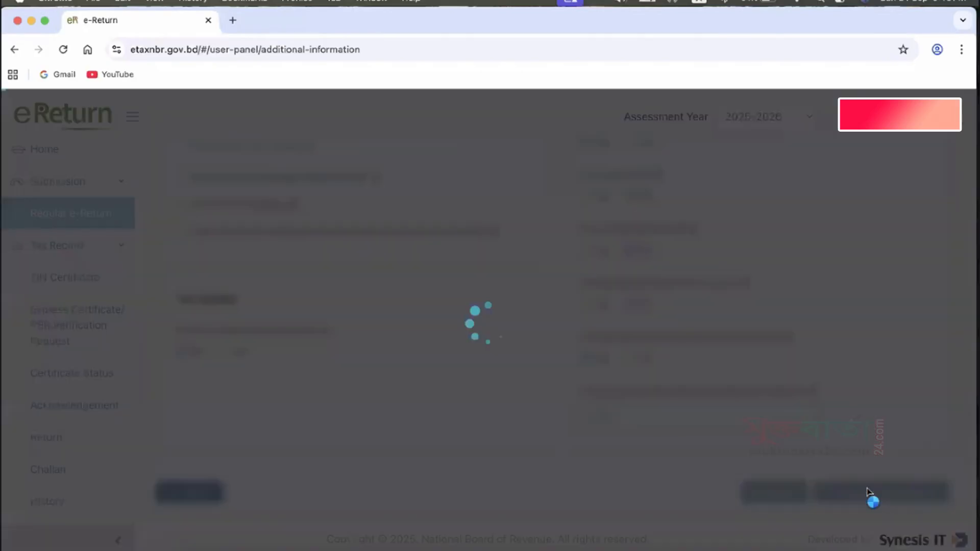